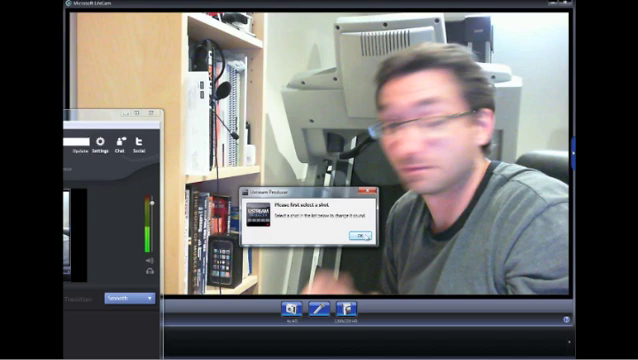
- Dismiss the Ustream Producer message, then toggle TrueColor on and back off to reveal Properties
click(360, 235)
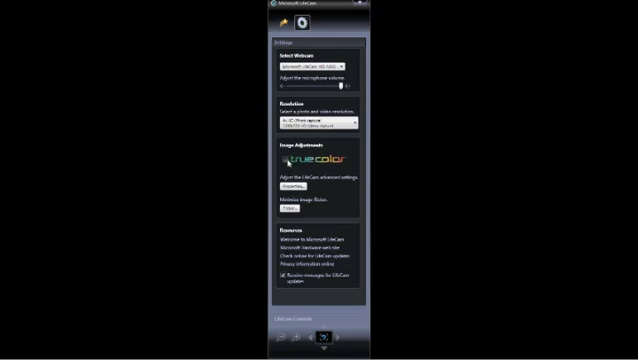
click(284, 160)
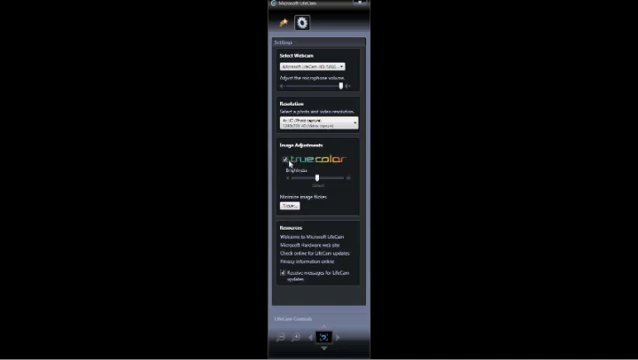
click(284, 160)
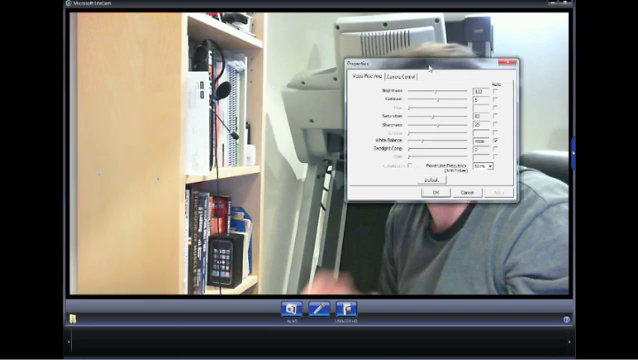
- Nudge the webcam Properties dialog slightly down and left into position
drag(427, 67, 425, 68)
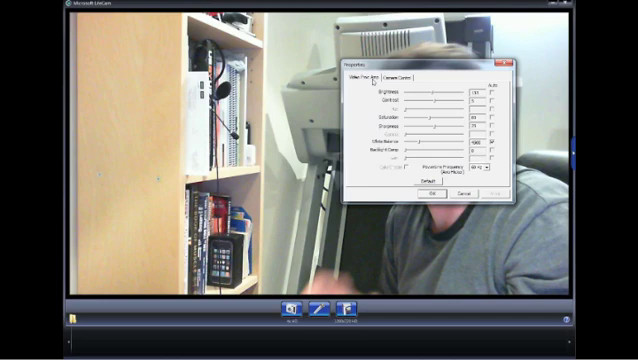
- On the Camera Control tab, turn off Auto for Focus, then apply and confirm with OK
click(404, 80)
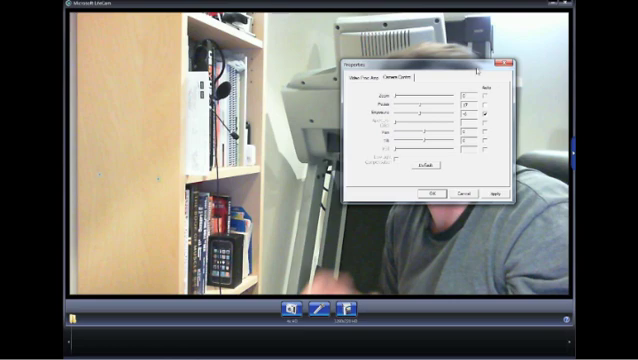
click(496, 197)
click(432, 195)
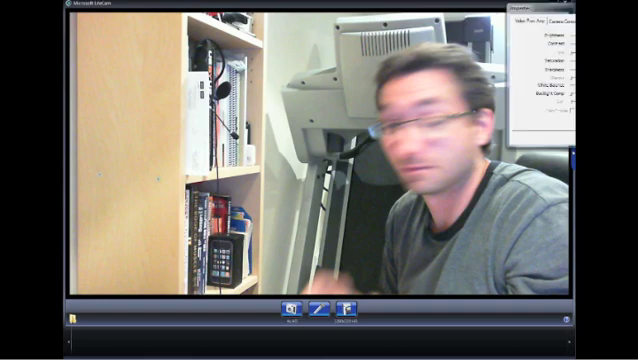
click(562, 18)
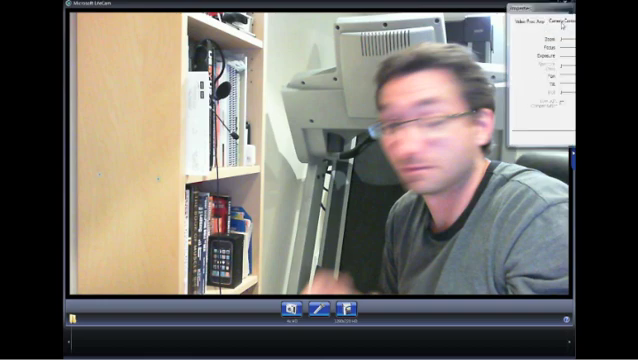
click(527, 18)
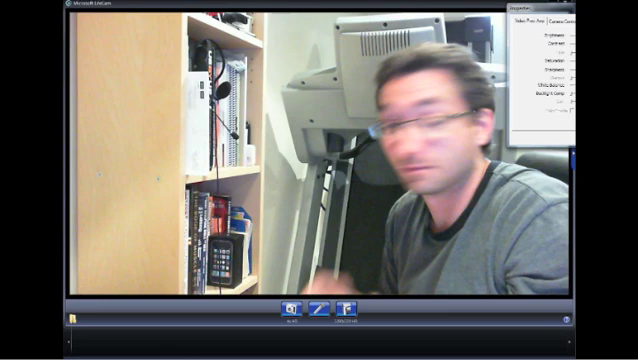
key(Escape)
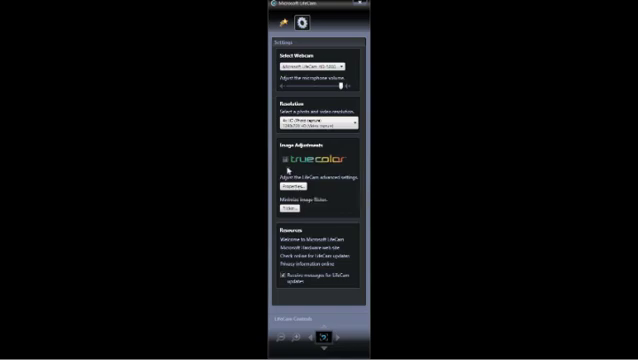
- Re-check TrueColor under Image Adjustments to restore the single brightness slider
click(285, 160)
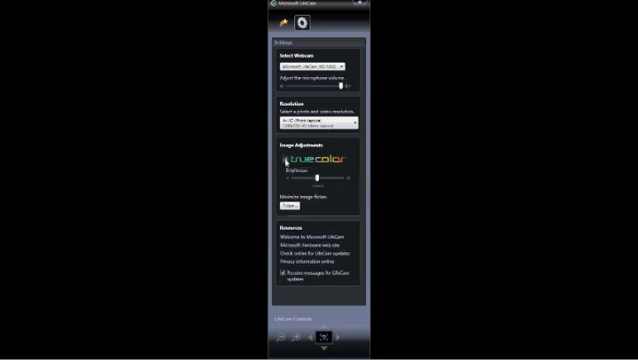